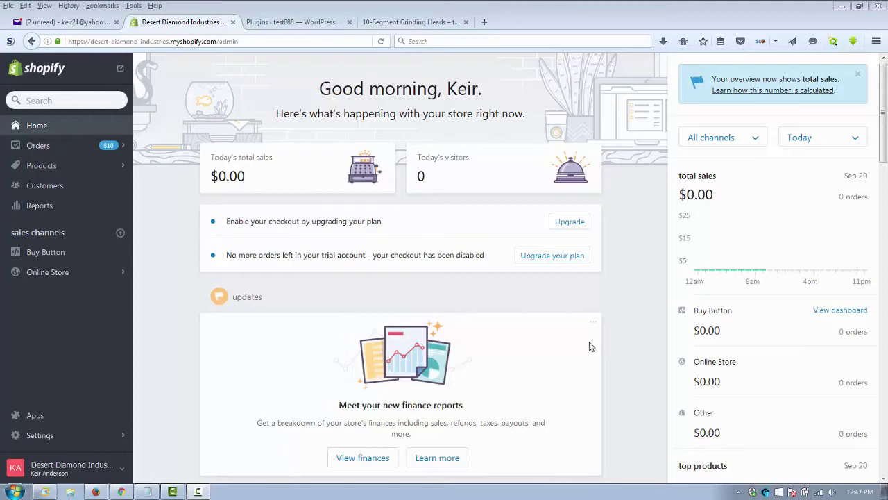
- Create a new product titled 'Blue Socks' with the description 'blue socks'
{"action": "left_click", "coordinate": [52, 166]}
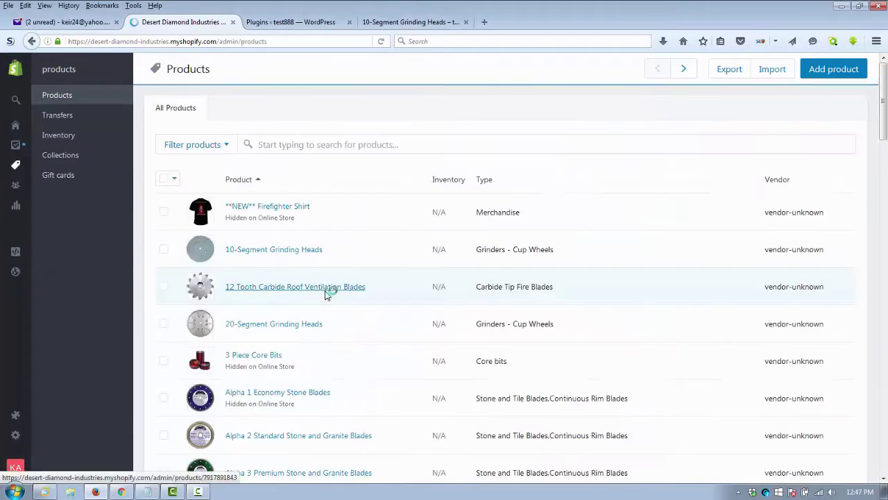
{"action": "left_click", "coordinate": [828, 67]}
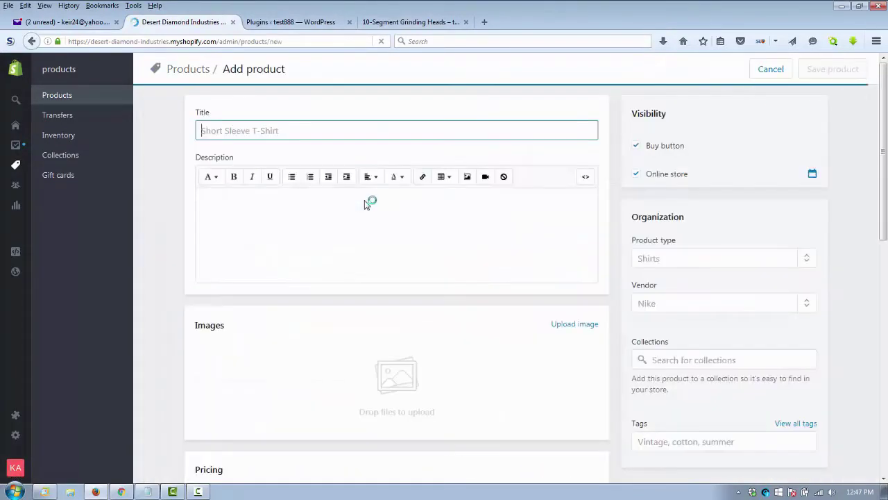
{"action": "type", "text": "B"}
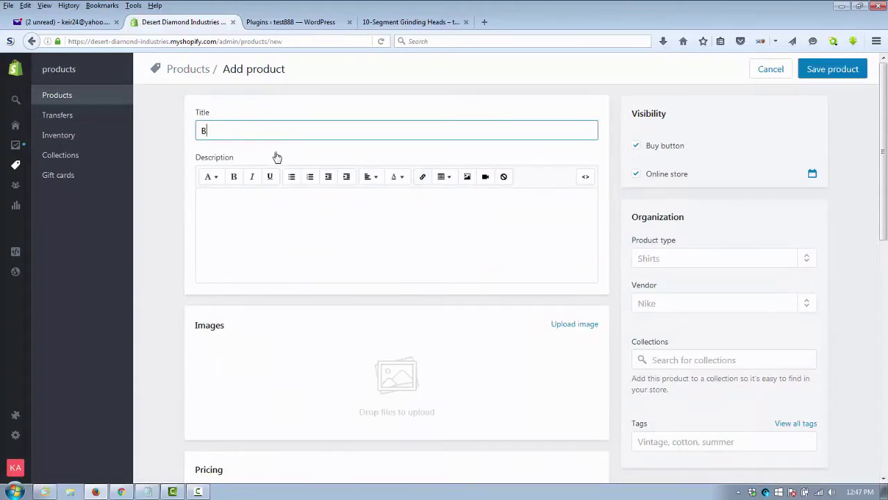
{"action": "type", "text": "lue So"}
{"action": "type", "text": "cks"}
{"action": "key", "text": "Tab"}
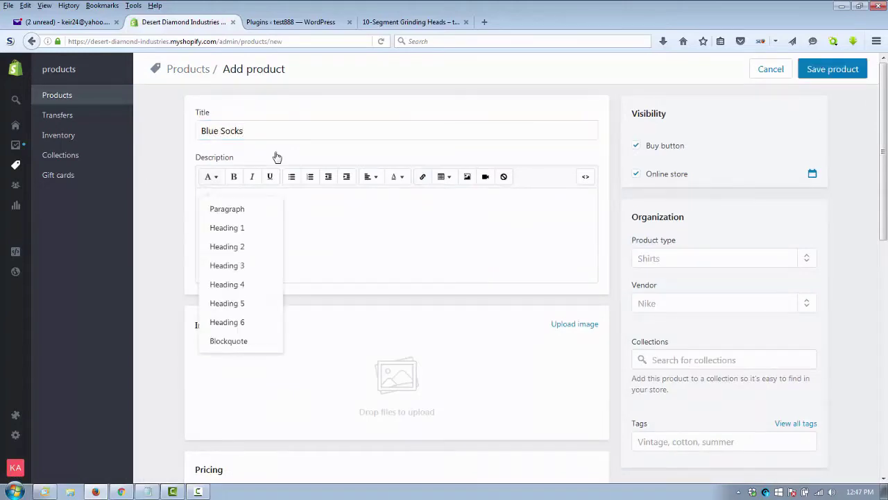
{"action": "left_click", "coordinate": [314, 225]}
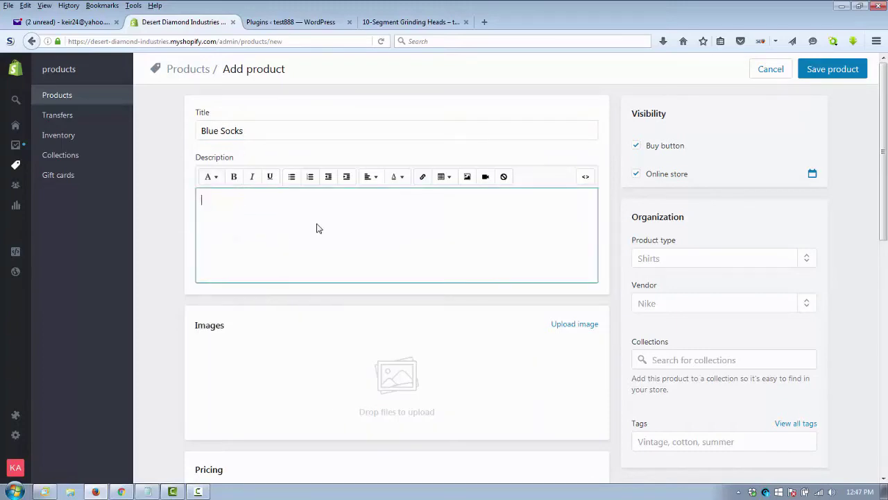
{"action": "type", "text": "blue socks"}
{"action": "scroll", "coordinate": [170, 260], "scroll_direction": "down", "scroll_amount": 2}
{"action": "scroll", "coordinate": [506, 258], "scroll_direction": "up", "scroll_amount": 2}
{"action": "scroll", "coordinate": [506, 257], "scroll_direction": "up", "scroll_amount": 1}
- Remove the product from the Buy Button and Online Store sales channels
{"action": "left_click", "coordinate": [637, 145]}
{"action": "left_click", "coordinate": [637, 175]}
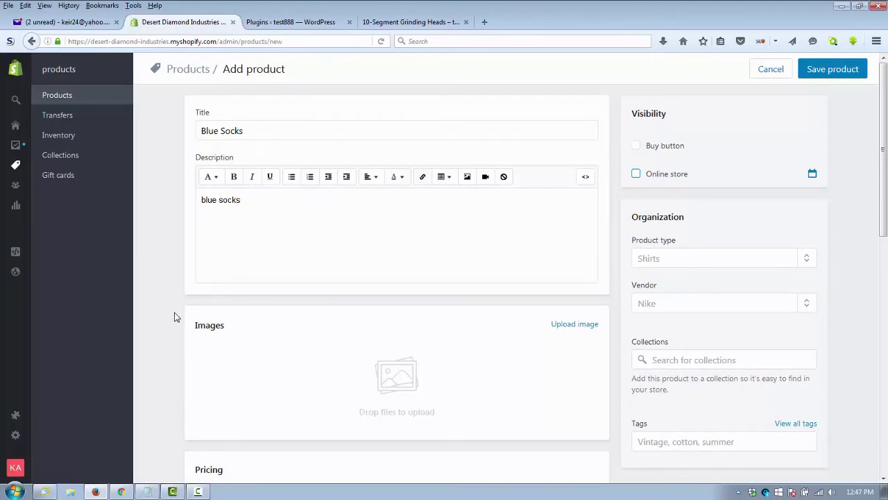
{"action": "scroll", "coordinate": [173, 317], "scroll_direction": "down", "scroll_amount": 2}
{"action": "scroll", "coordinate": [187, 344], "scroll_direction": "down", "scroll_amount": 5}
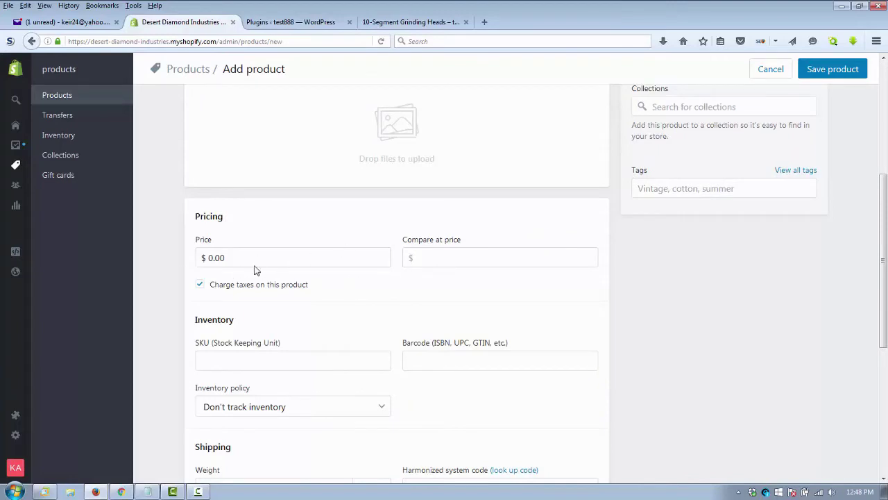
- Scroll down to the Variants section and add a Size option
{"action": "scroll", "coordinate": [288, 315], "scroll_direction": "up", "scroll_amount": 5}
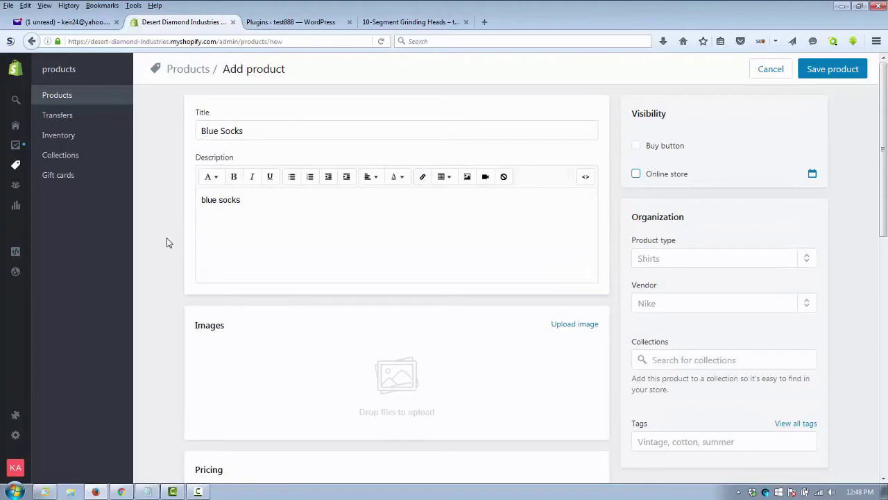
{"action": "scroll", "coordinate": [173, 253], "scroll_direction": "down", "scroll_amount": 2}
{"action": "scroll", "coordinate": [172, 256], "scroll_direction": "down", "scroll_amount": 2}
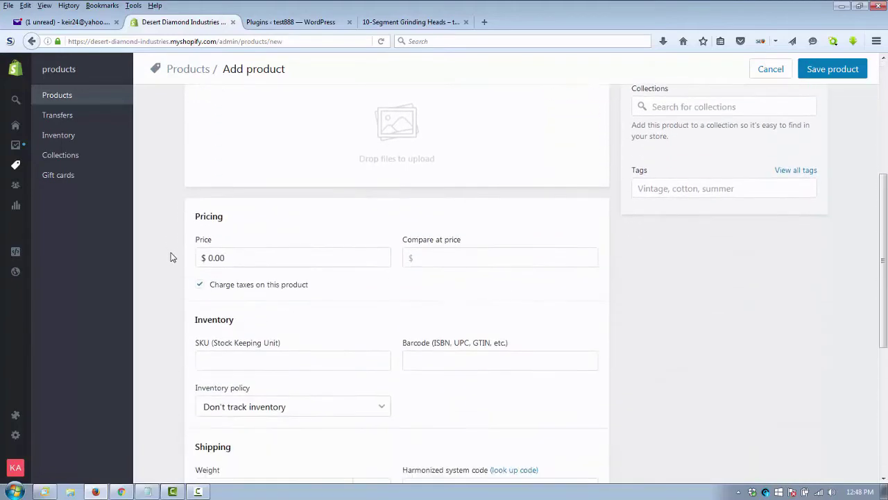
{"action": "scroll", "coordinate": [173, 256], "scroll_direction": "down", "scroll_amount": 2}
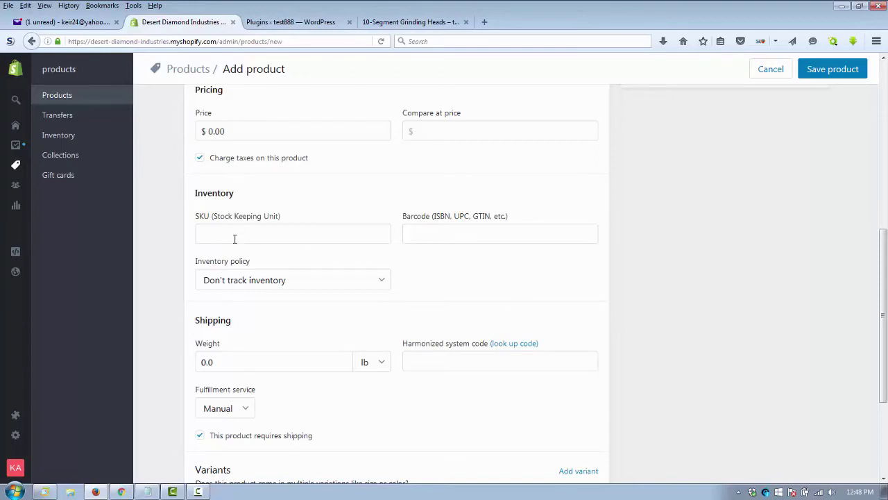
{"action": "scroll", "coordinate": [179, 271], "scroll_direction": "down", "scroll_amount": 2}
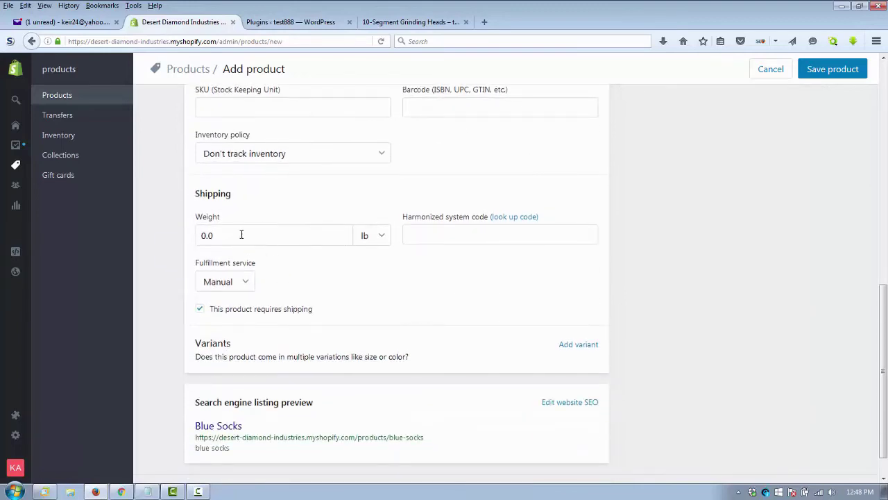
{"action": "scroll", "coordinate": [173, 297], "scroll_direction": "down", "scroll_amount": 1}
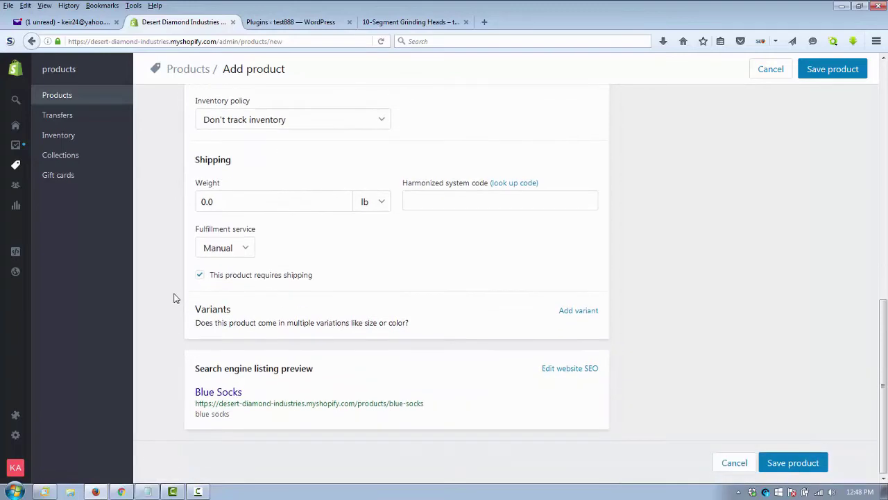
{"action": "left_click", "coordinate": [576, 312]}
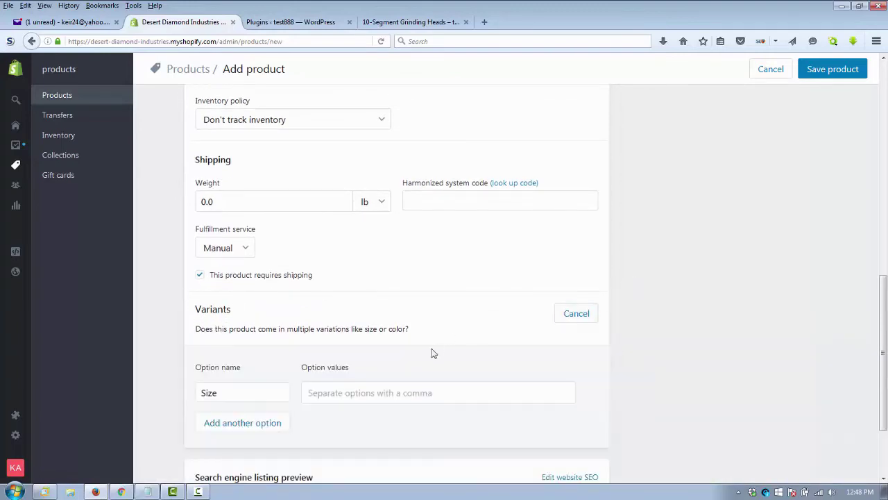
- Enter 'large' and 'small' as Size values and save the product
{"action": "key", "text": "Tab"}
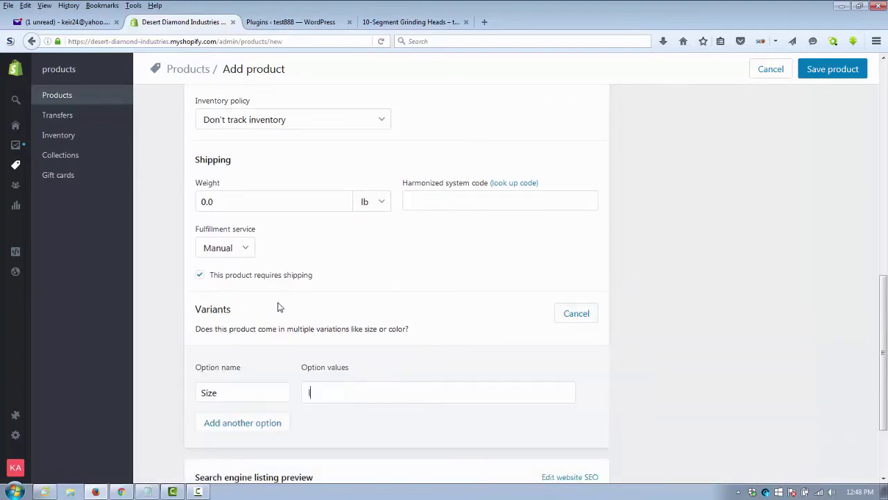
{"action": "type", "text": "large"}
{"action": "key", "text": "comma"}
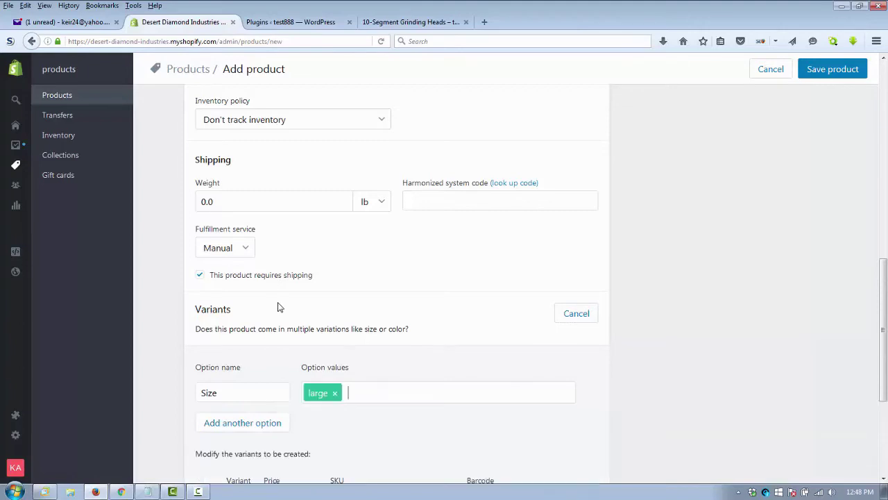
{"action": "type", "text": " small"}
{"action": "key", "text": "comma"}
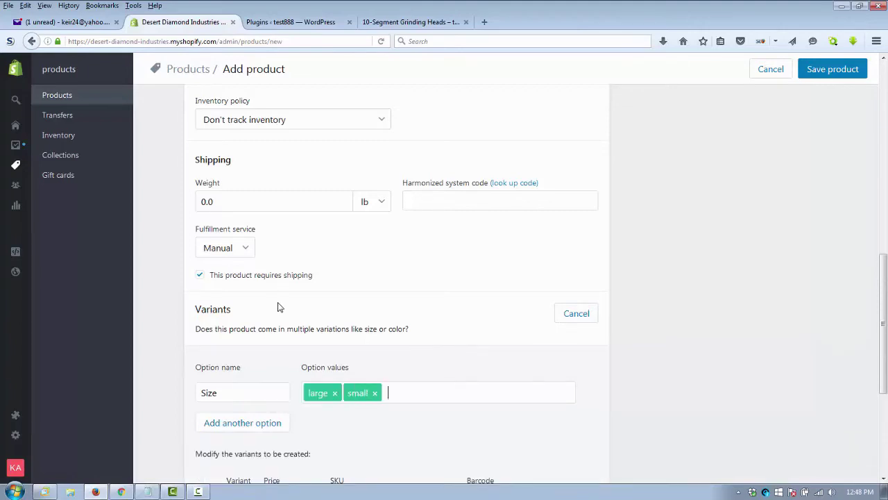
{"action": "left_click", "coordinate": [822, 76]}
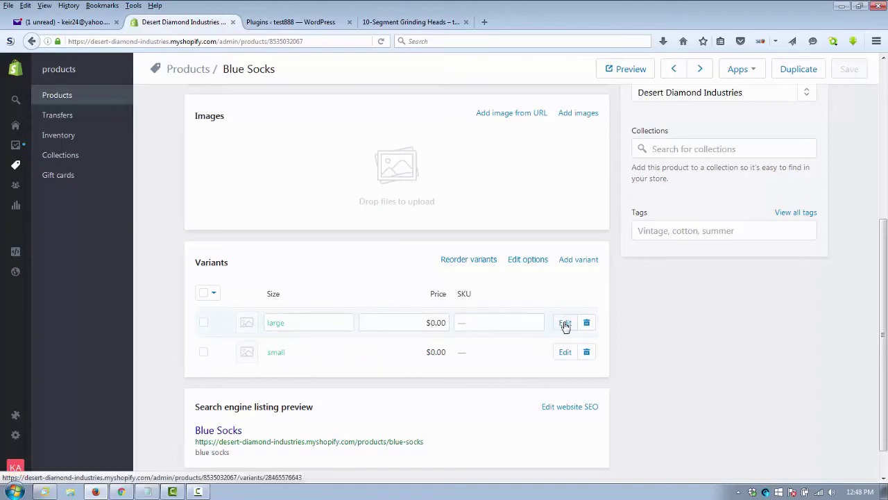
- Set the large variant's price to $15.00
{"action": "left_click", "coordinate": [565, 325]}
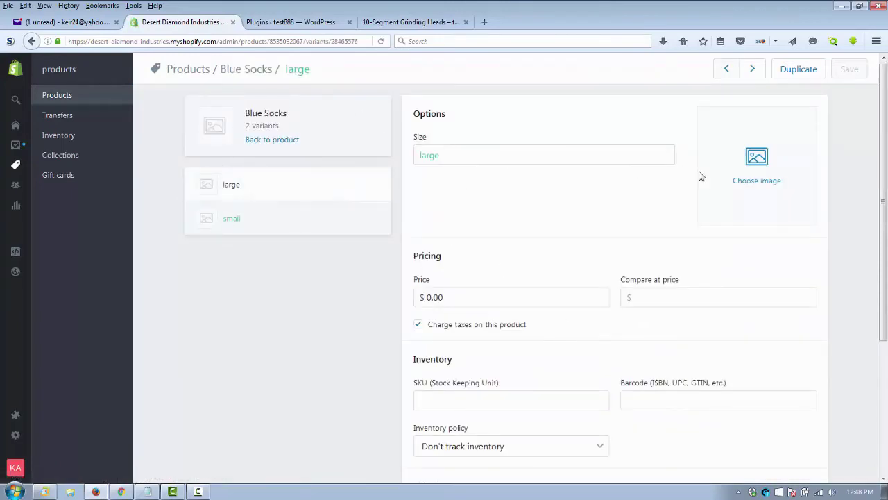
{"action": "double_click", "coordinate": [474, 297]}
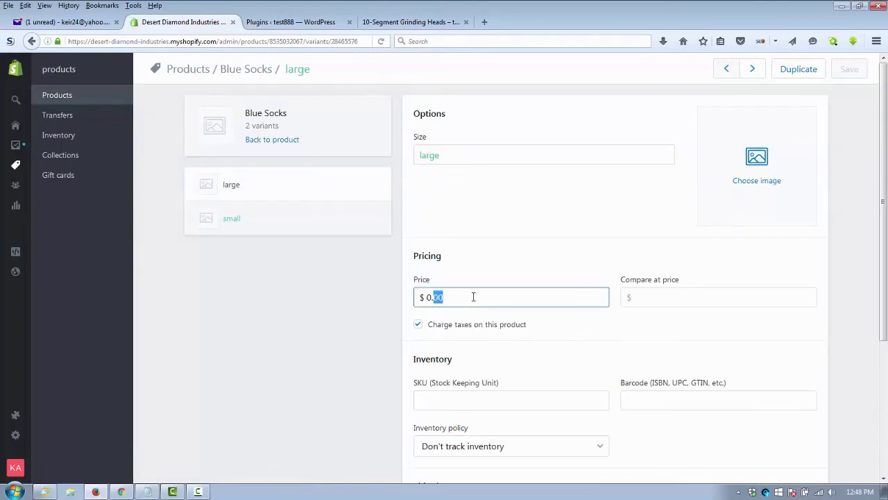
{"action": "triple_click", "coordinate": [472, 296]}
{"action": "type", "text": "15"}
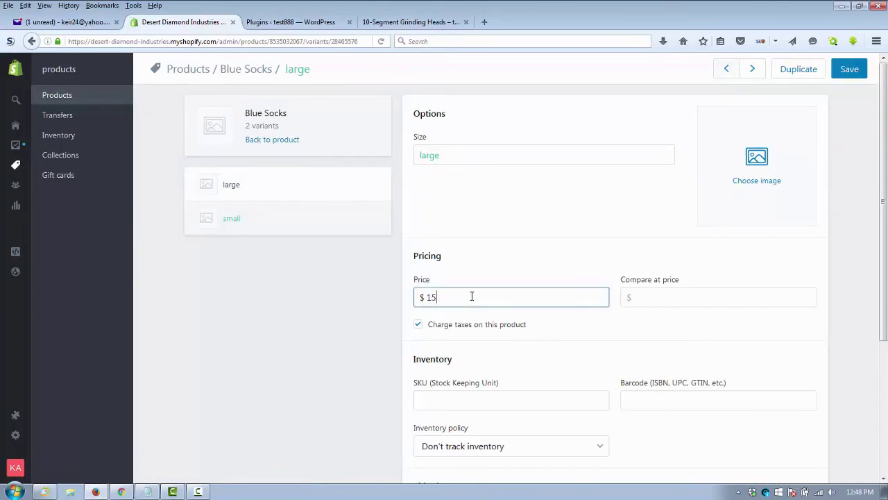
{"action": "left_click", "coordinate": [371, 319]}
- Set the large variant's shipping weight to 1 lb and save it
{"action": "scroll", "coordinate": [351, 338], "scroll_direction": "down", "scroll_amount": 3}
{"action": "scroll", "coordinate": [352, 338], "scroll_direction": "down", "scroll_amount": 2}
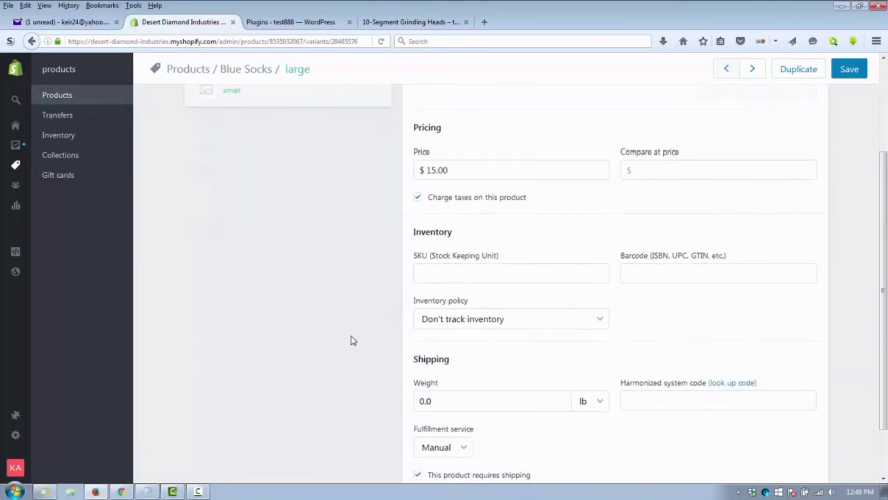
{"action": "double_click", "coordinate": [476, 339]}
{"action": "left_click", "coordinate": [452, 337]}
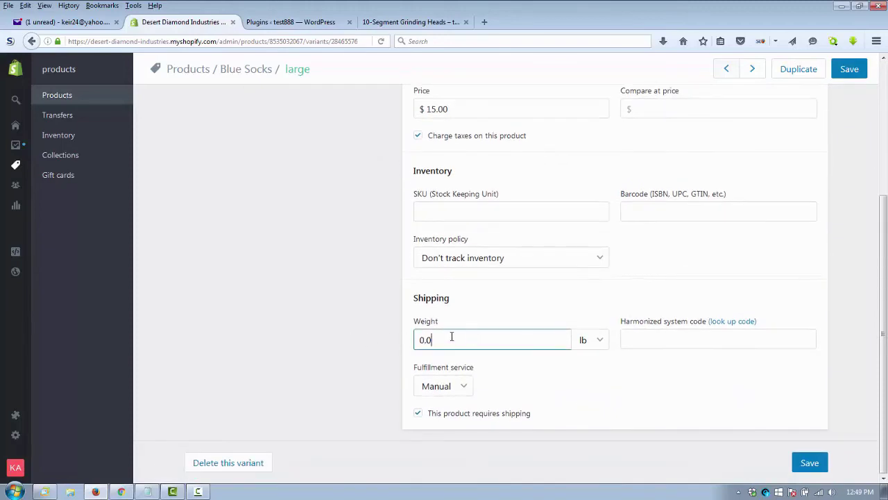
{"action": "left_click_drag", "start_coordinate": [444, 338], "coordinate": [397, 339]}
{"action": "type", "text": "1"}
{"action": "left_click", "coordinate": [379, 299]}
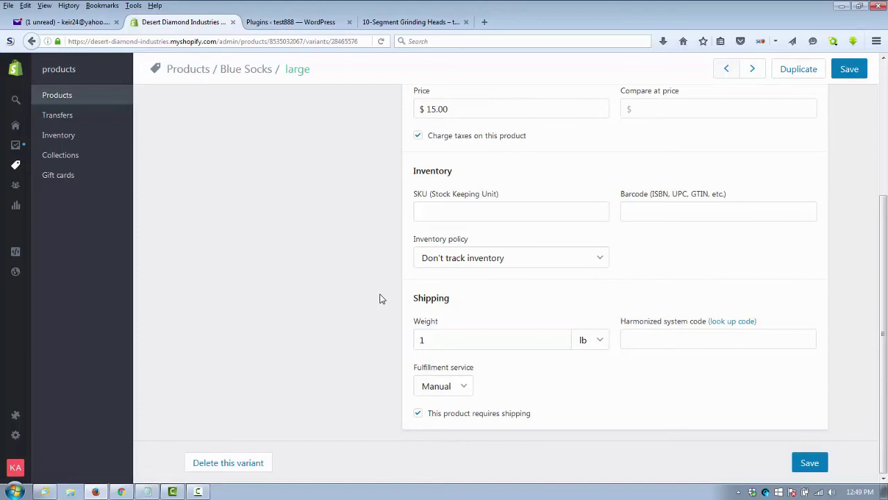
{"action": "left_click", "coordinate": [808, 465]}
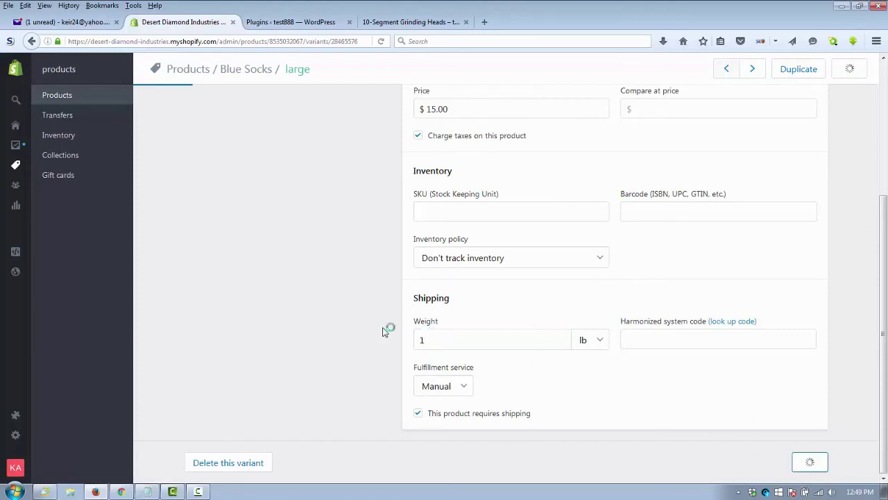
{"action": "scroll", "coordinate": [322, 350], "scroll_direction": "up", "scroll_amount": 5}
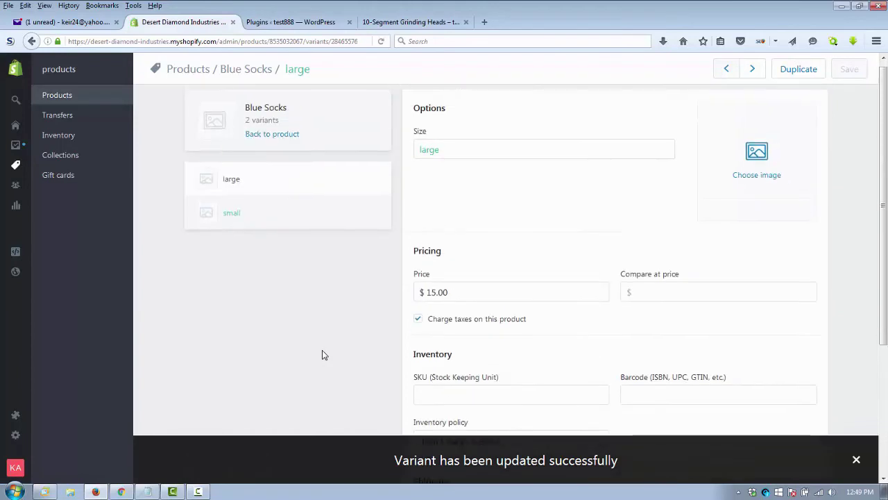
{"action": "left_click", "coordinate": [231, 219]}
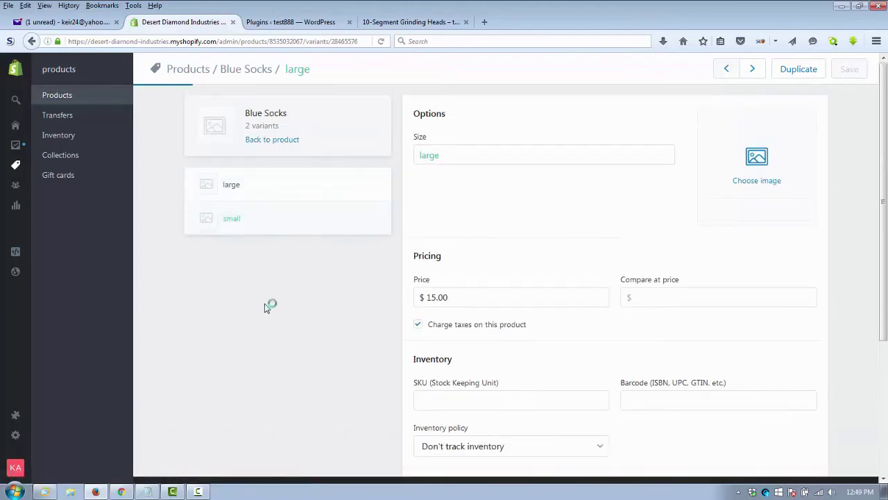
- Set the small variant's price to $15.00 and weight to 0.5 lb, then save
{"action": "scroll", "coordinate": [361, 290], "scroll_direction": "down", "scroll_amount": 2}
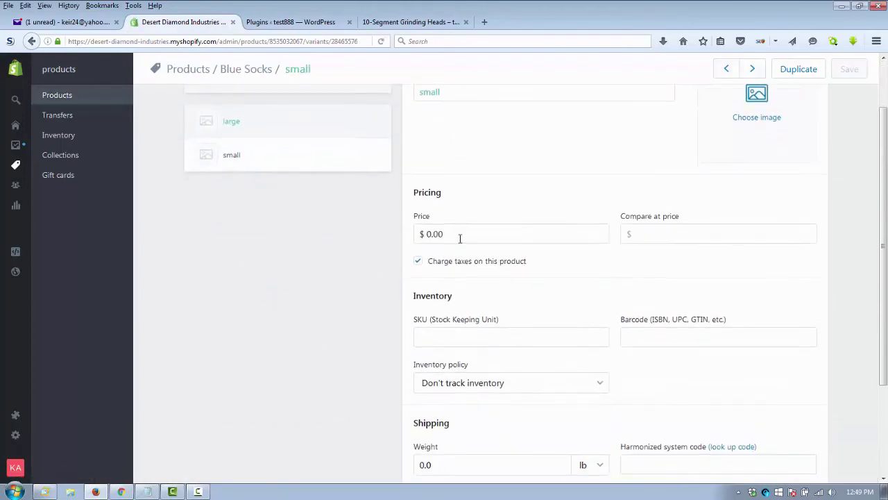
{"action": "left_click", "coordinate": [460, 233]}
{"action": "double_click", "coordinate": [460, 233]}
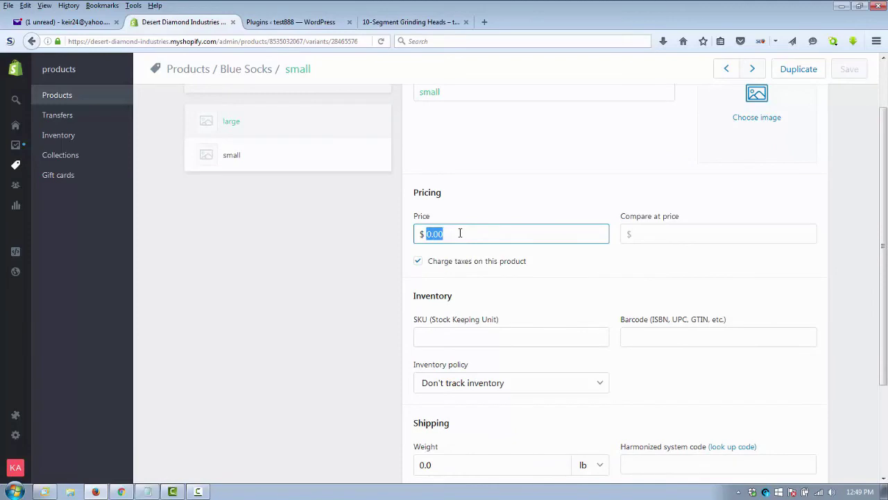
{"action": "type", "text": "15"}
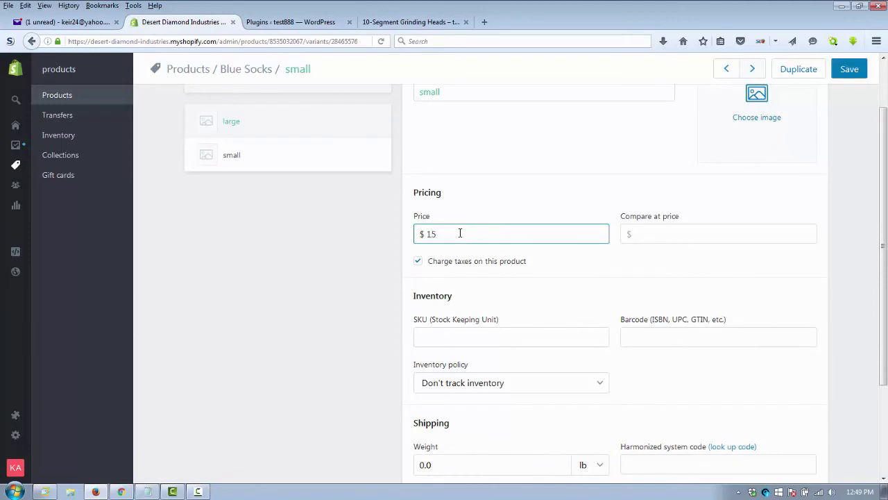
{"action": "left_click", "coordinate": [303, 296]}
{"action": "scroll", "coordinate": [344, 305], "scroll_direction": "down", "scroll_amount": 3}
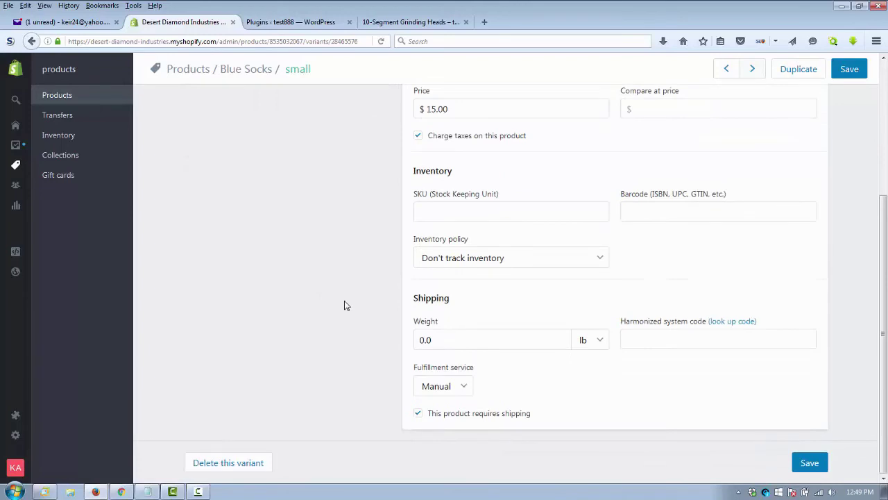
{"action": "left_click", "coordinate": [447, 341]}
{"action": "double_click", "coordinate": [446, 341]}
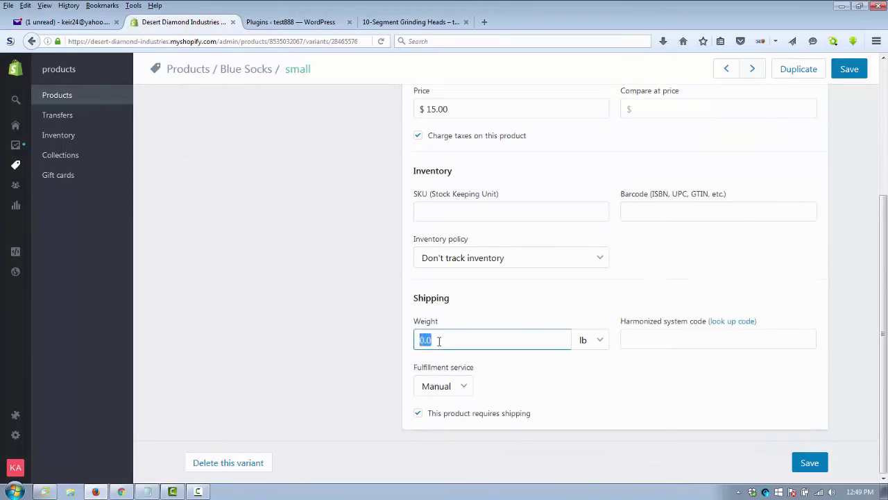
{"action": "type", "text": ".5"}
{"action": "left_click", "coordinate": [397, 292]}
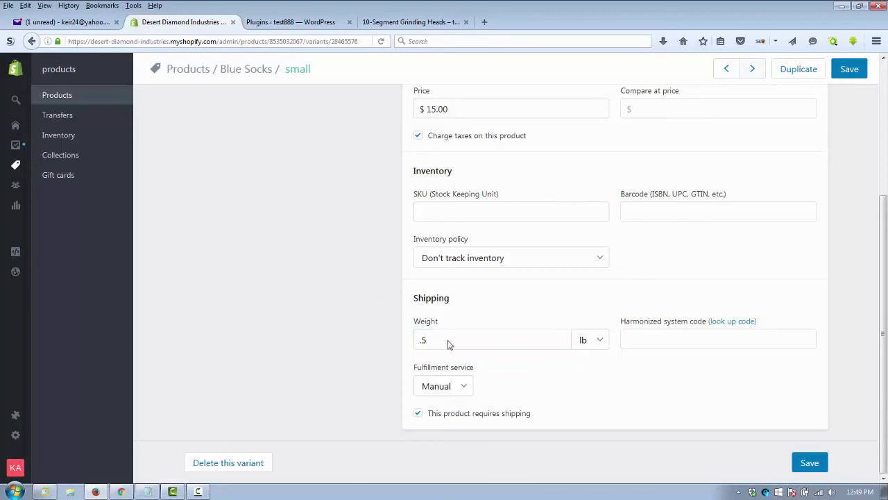
{"action": "left_click", "coordinate": [810, 463]}
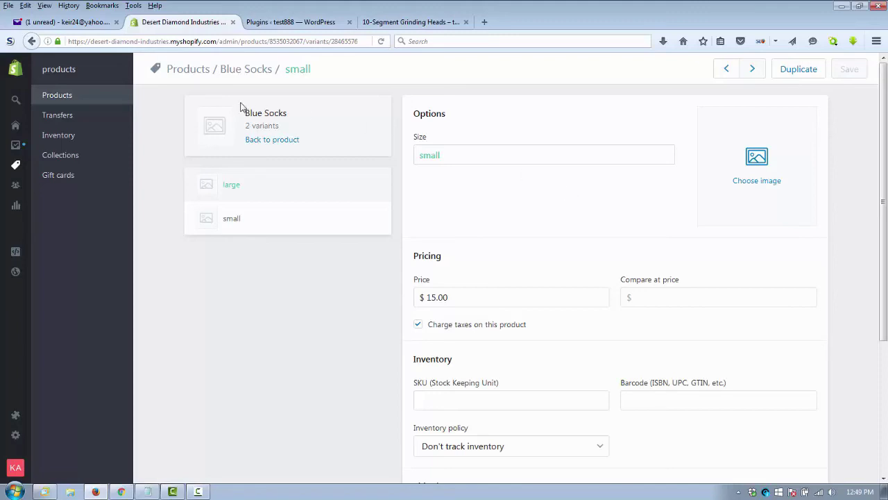
- Preview Blue Socks in the storefront, allowing the pop-up, and choose size small
{"action": "left_click", "coordinate": [251, 70]}
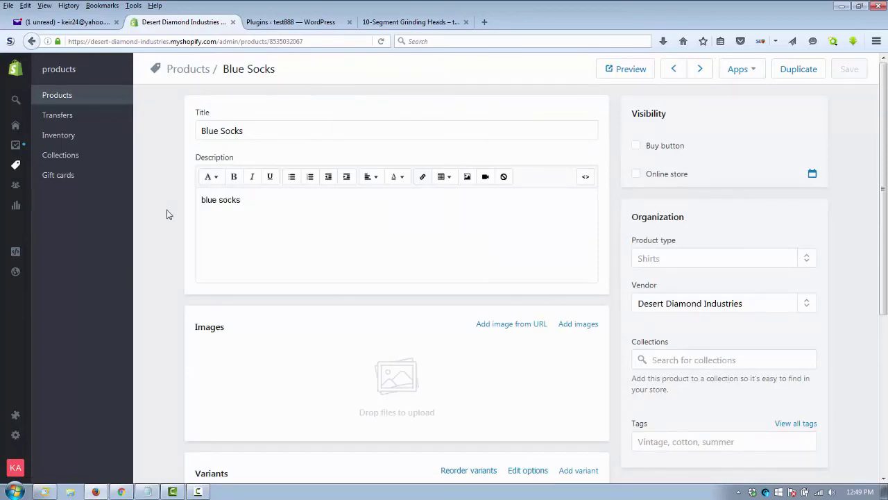
{"action": "left_click", "coordinate": [628, 70]}
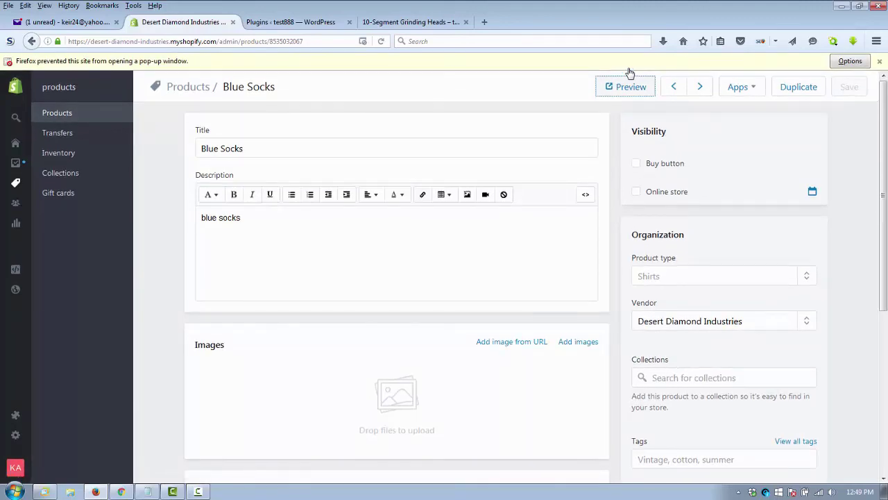
{"action": "left_click", "coordinate": [855, 61]}
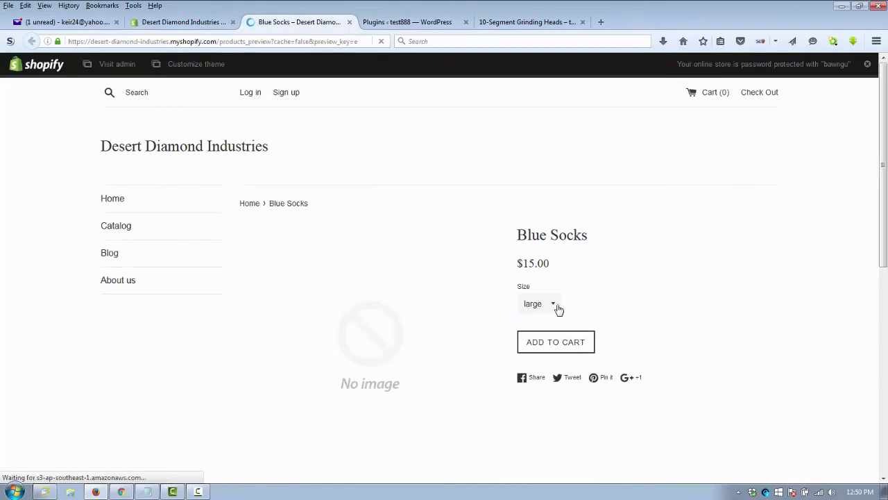
{"action": "left_click", "coordinate": [557, 305]}
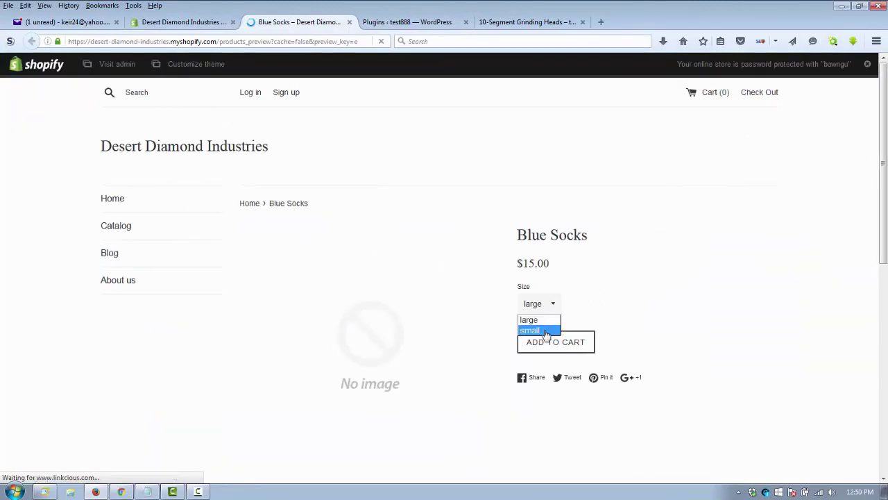
{"action": "left_click", "coordinate": [534, 331]}
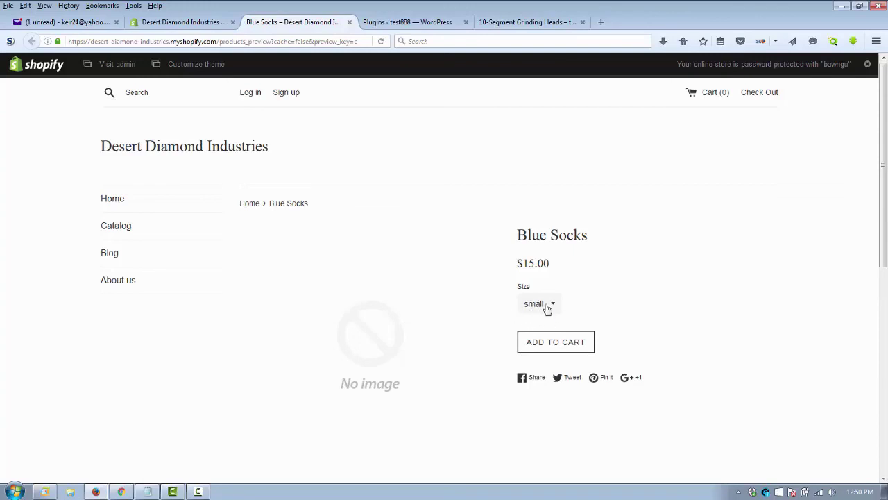
{"action": "left_click", "coordinate": [547, 306]}
{"action": "left_click", "coordinate": [401, 285]}
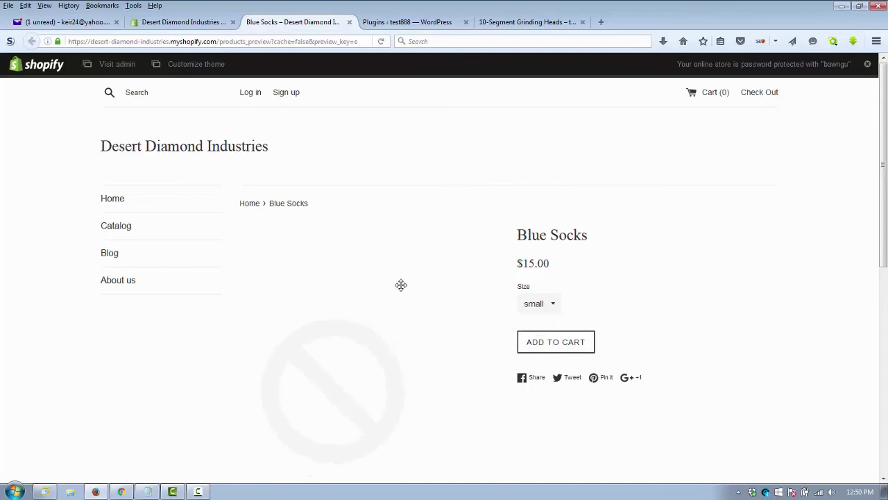